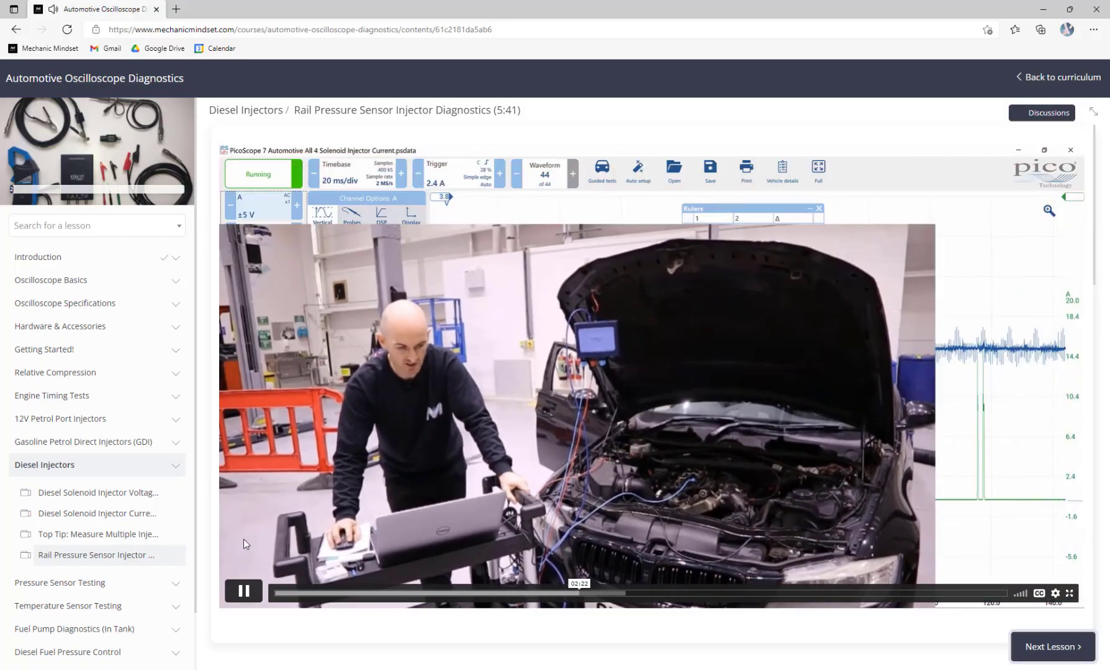
# Scroll through Select function and continue into the oscilloscope view
pyautogui.scroll(-8, 244, 543)
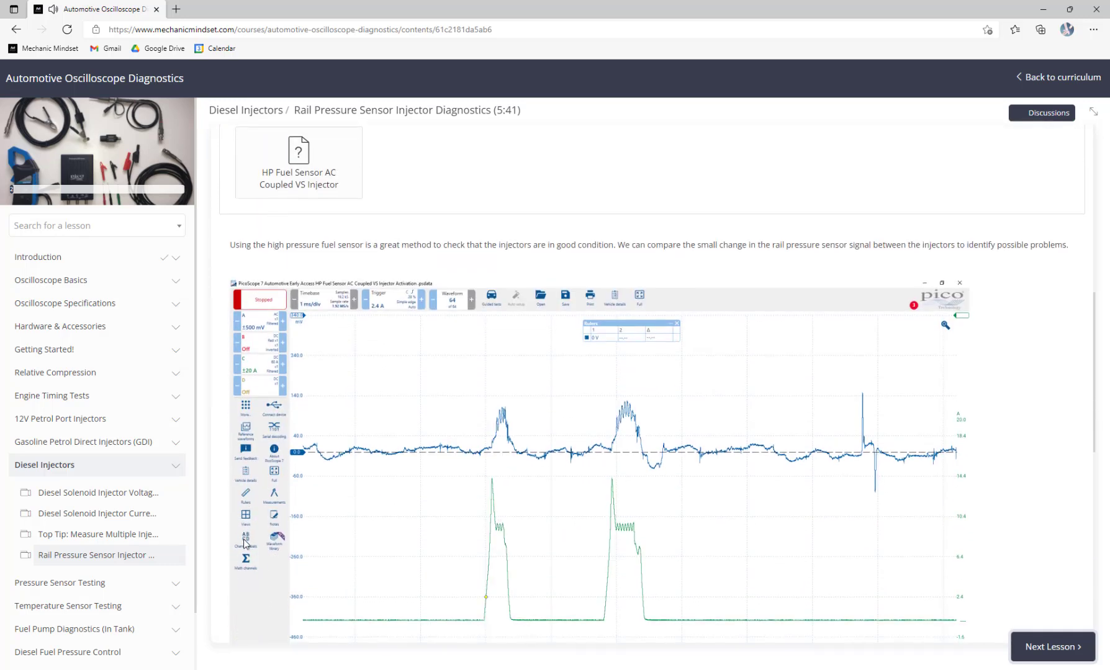
pyautogui.scroll(-3, 246, 544)
pyautogui.scroll(-4, 244, 543)
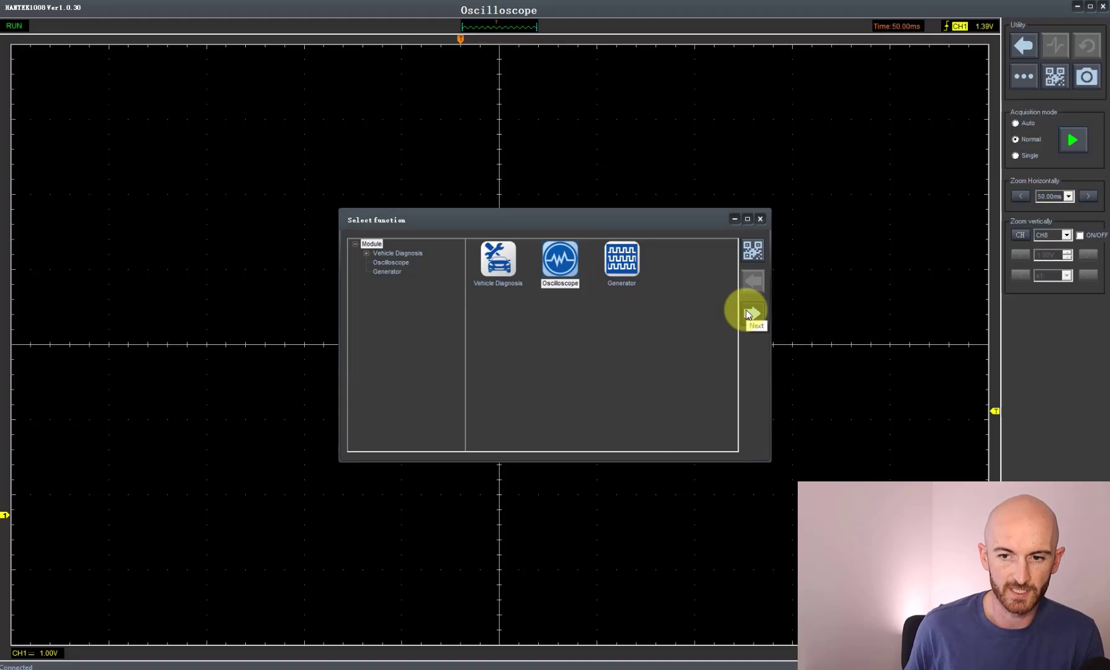
pyautogui.click(740, 315)
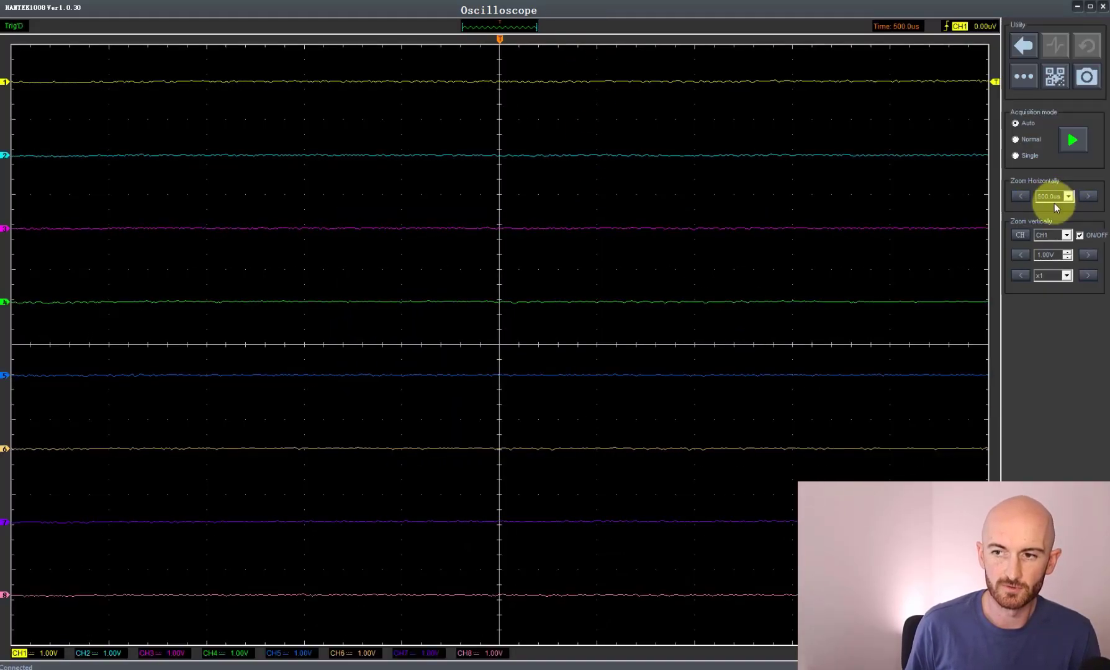
# Slow the timebase step by step to 10 ms per division
pyautogui.click(1088, 198)
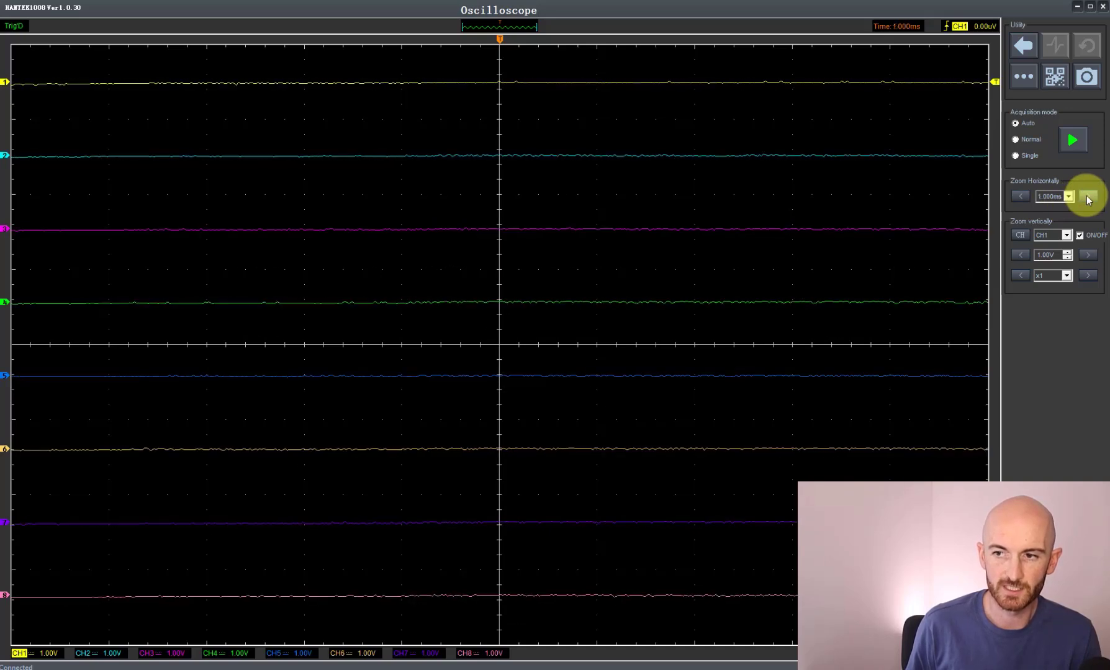
pyautogui.click(1087, 198)
pyautogui.click(1087, 197)
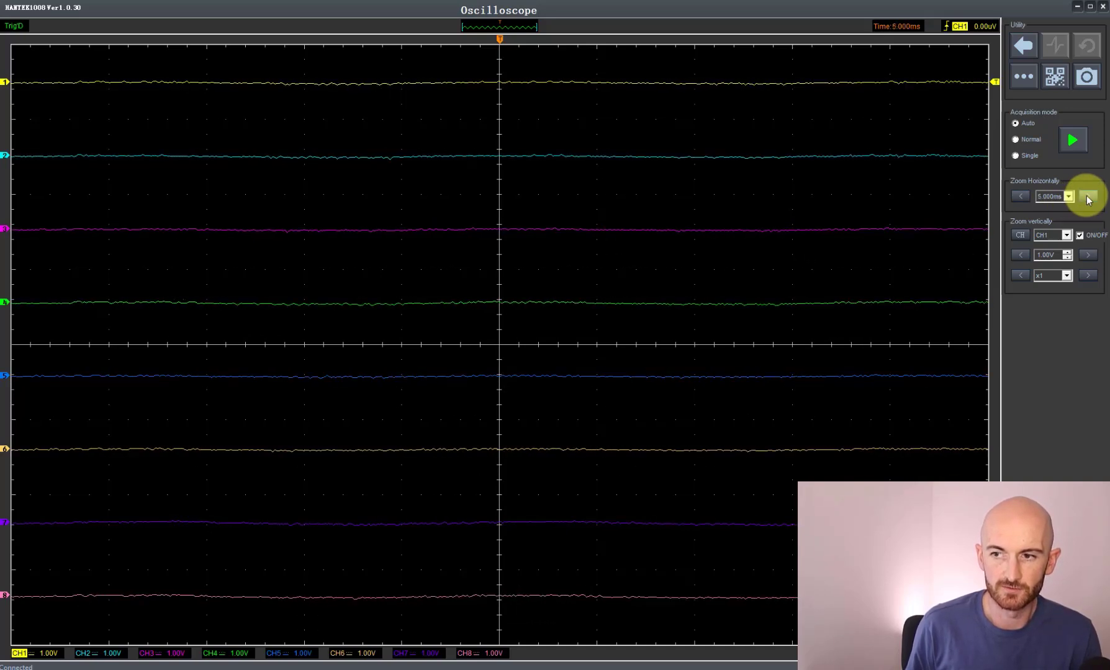
pyautogui.click(1087, 197)
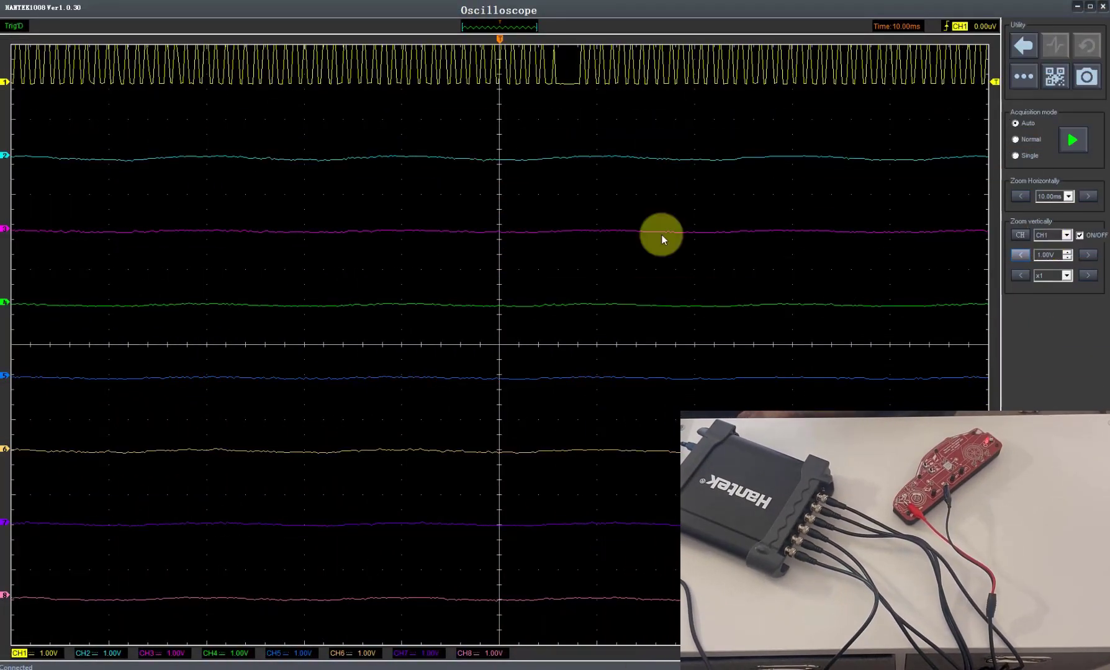
# Set CH1 to 5 V per division and move its trace to the top of the screen
pyautogui.moveTo(6, 79)
pyautogui.mouseDown()
pyautogui.moveTo(12, 240)
pyautogui.moveTo(44, 450)
pyautogui.mouseUp()
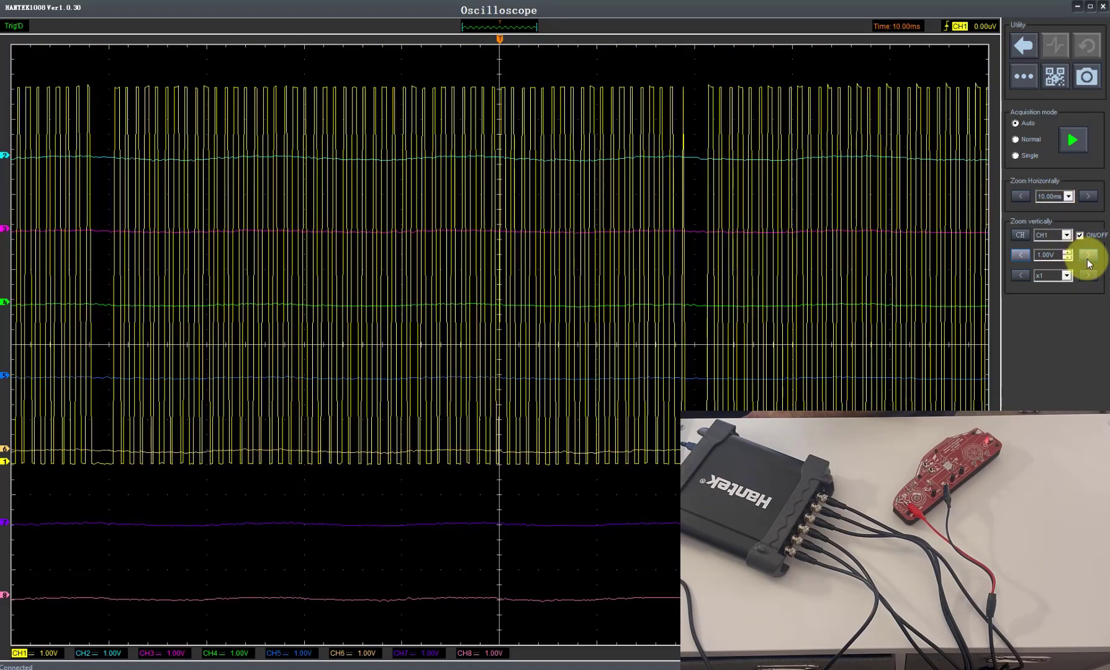
pyautogui.click(1088, 256)
pyautogui.click(1087, 255)
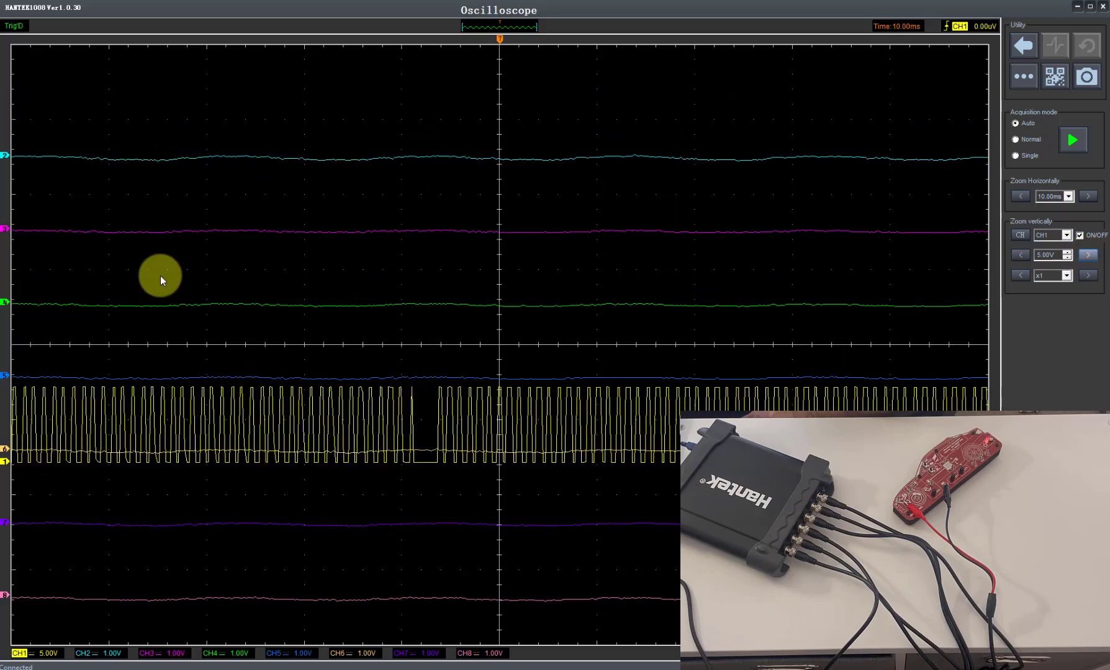
pyautogui.moveTo(160, 281); pyautogui.dragTo(362, 117)
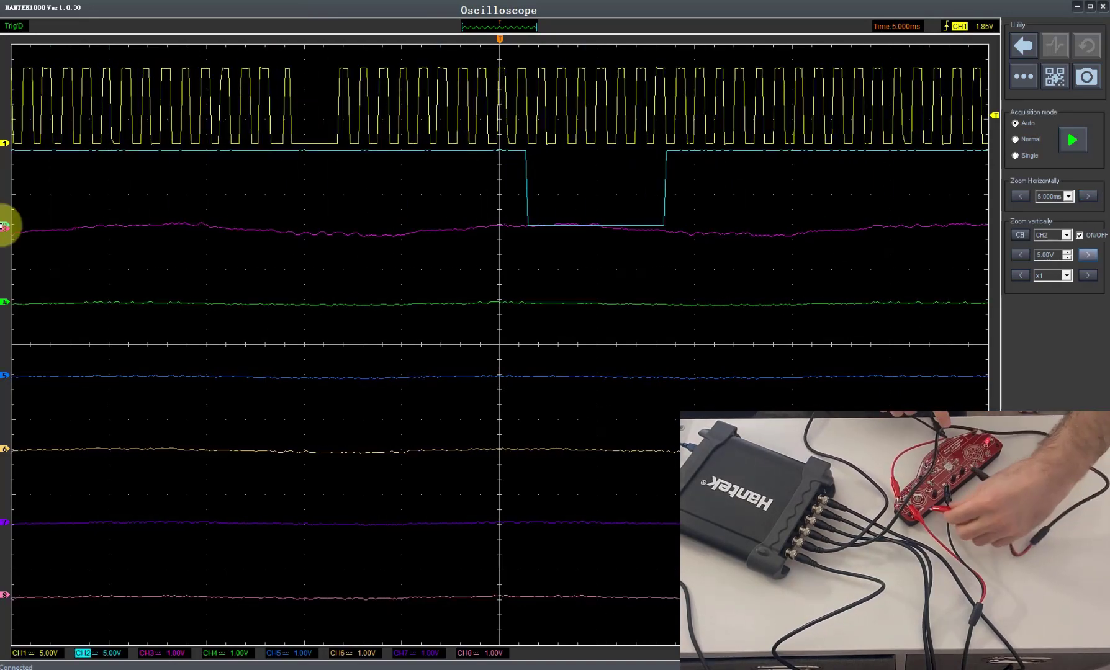
# Move CH3 into its own band and scale CH4, CH5 and CH6 to 5 V per division
pyautogui.moveTo(5, 226); pyautogui.dragTo(5, 343)
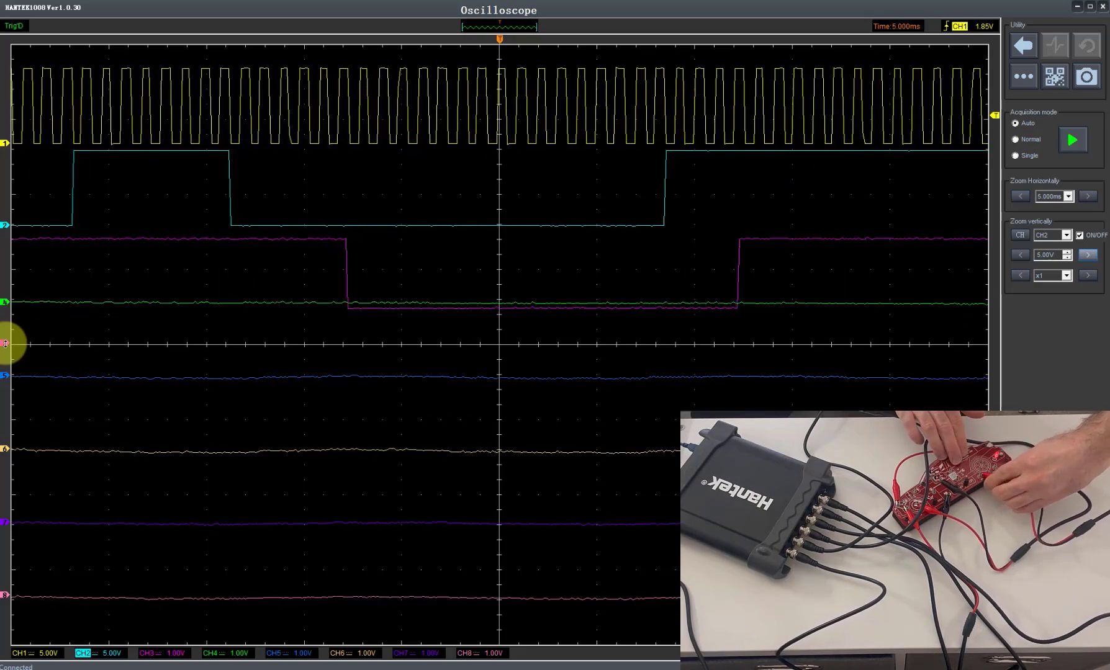
pyautogui.click(1084, 257)
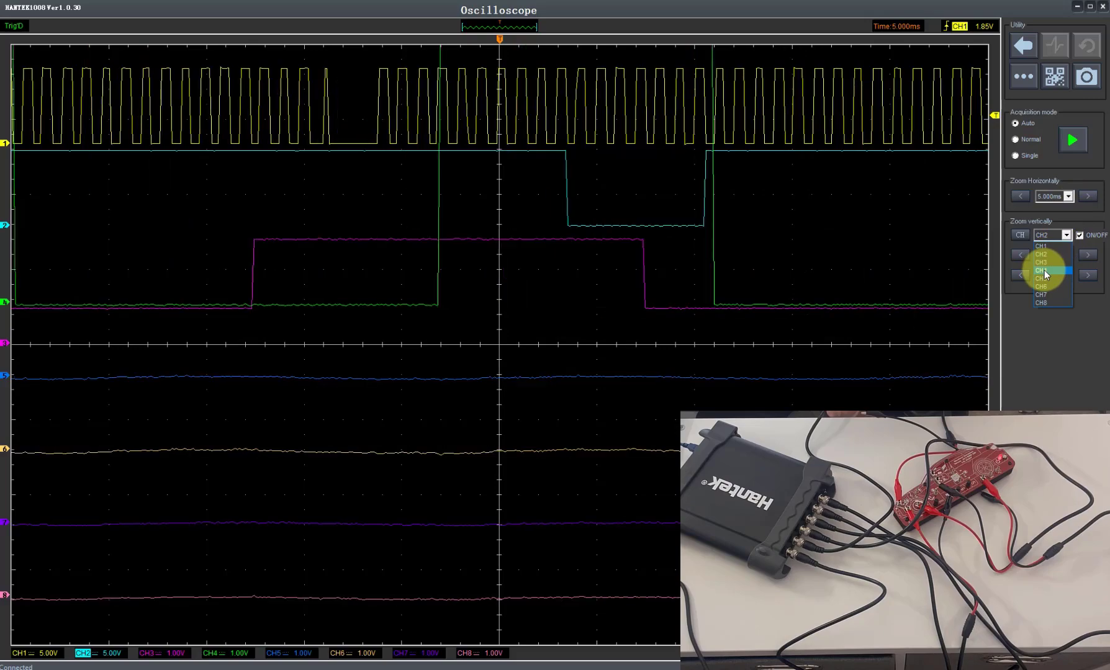
pyautogui.click(1087, 257)
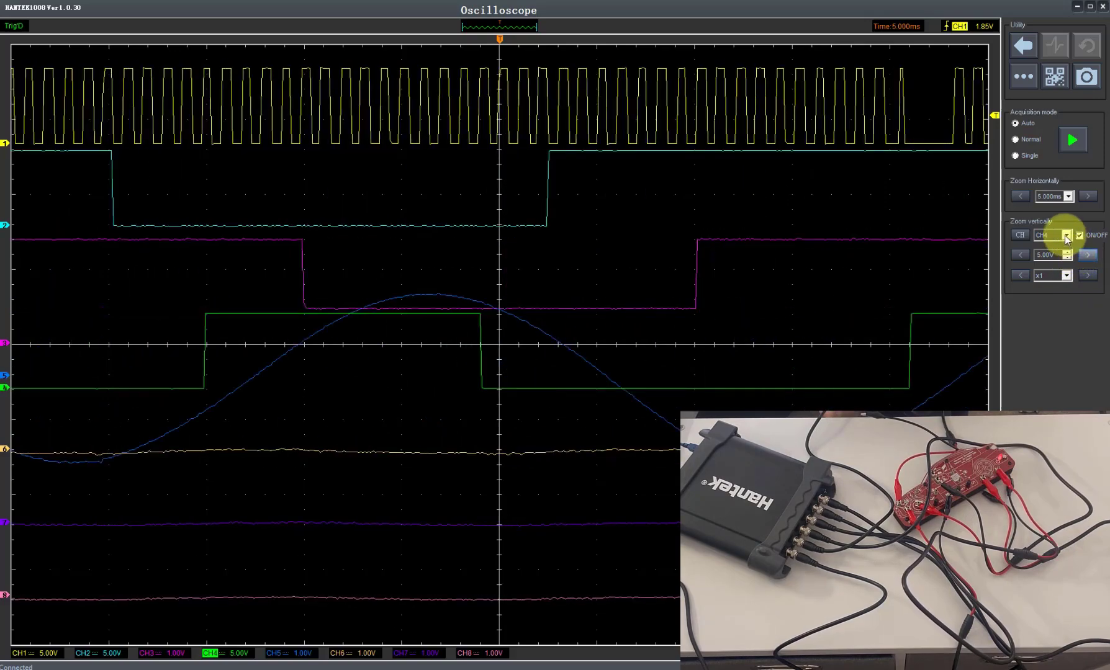
pyautogui.click(1065, 235)
pyautogui.click(1048, 269)
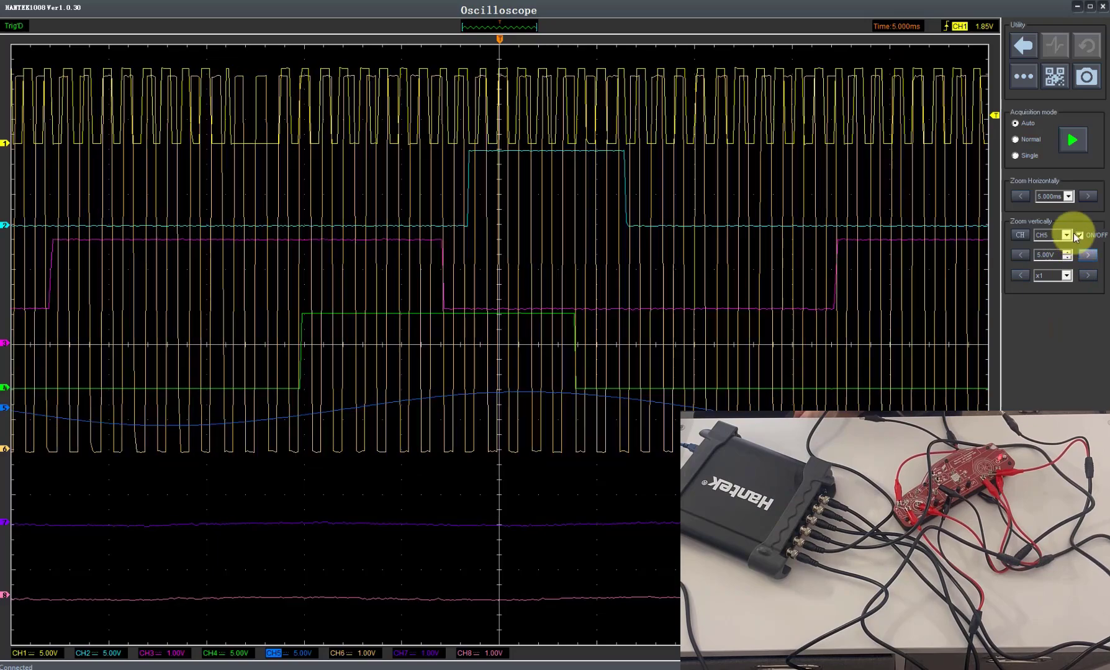
pyautogui.click(1069, 234)
pyautogui.click(1049, 276)
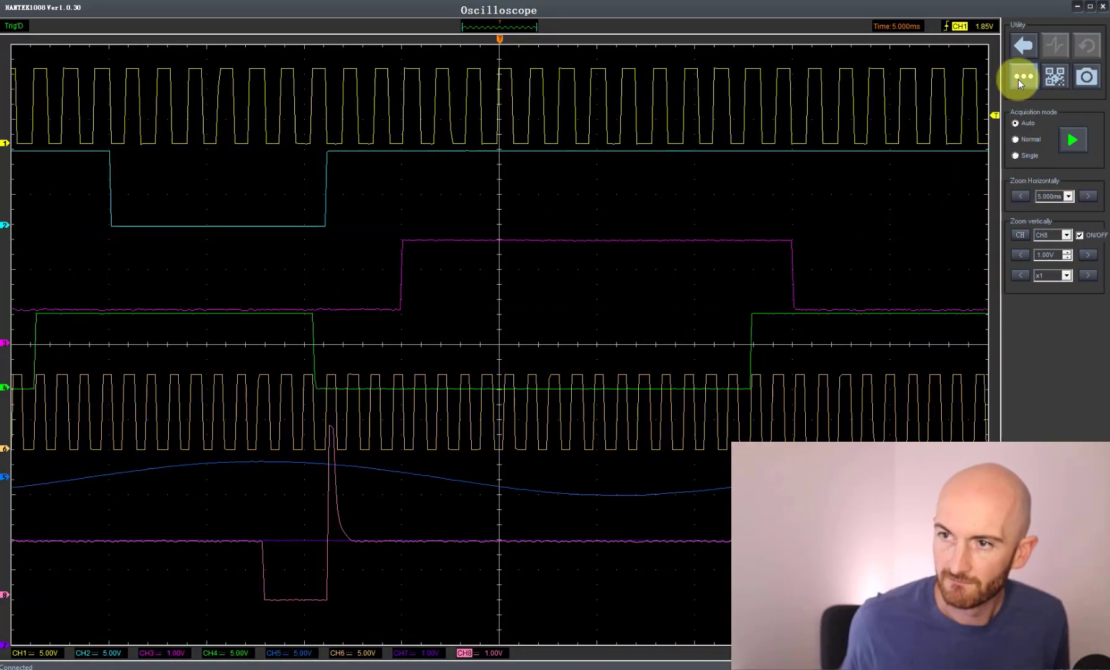
# Set the trigger source to CH8 in Setup > Trigger and confirm
pyautogui.click(1022, 77)
pyautogui.moveTo(1037, 96)
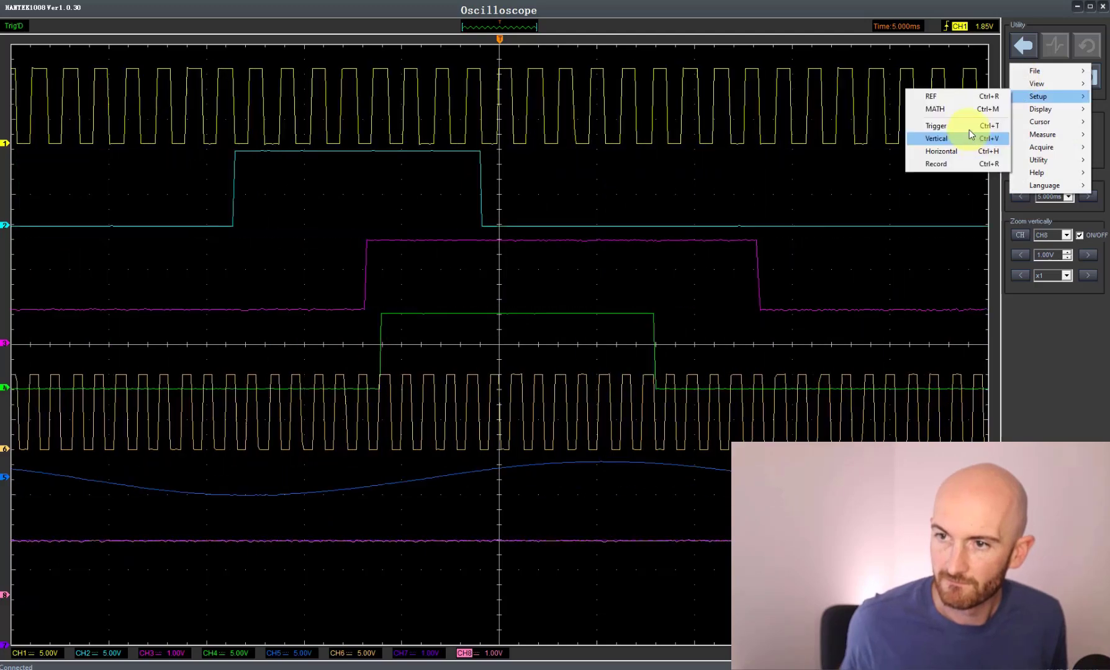
pyautogui.click(963, 128)
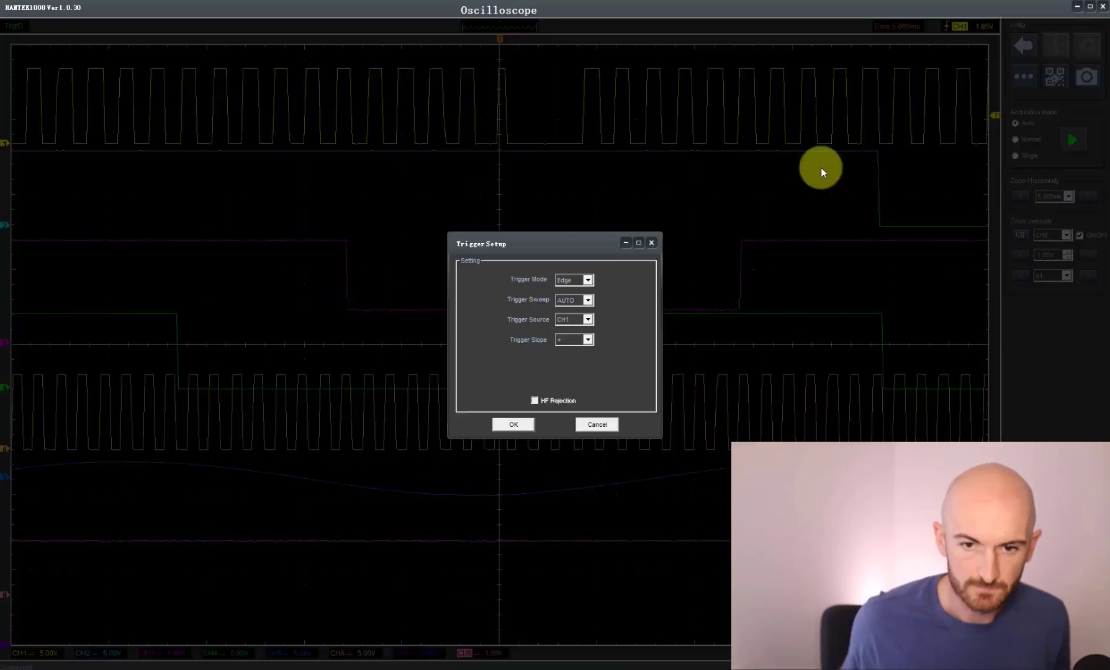
pyautogui.click(586, 319)
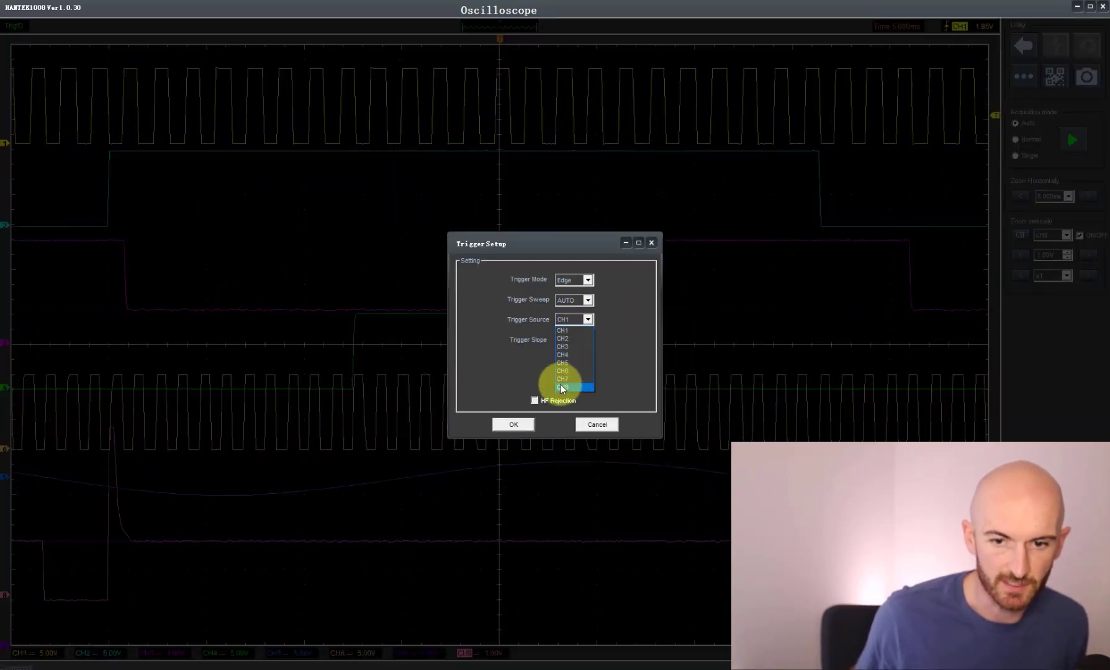
pyautogui.click(513, 424)
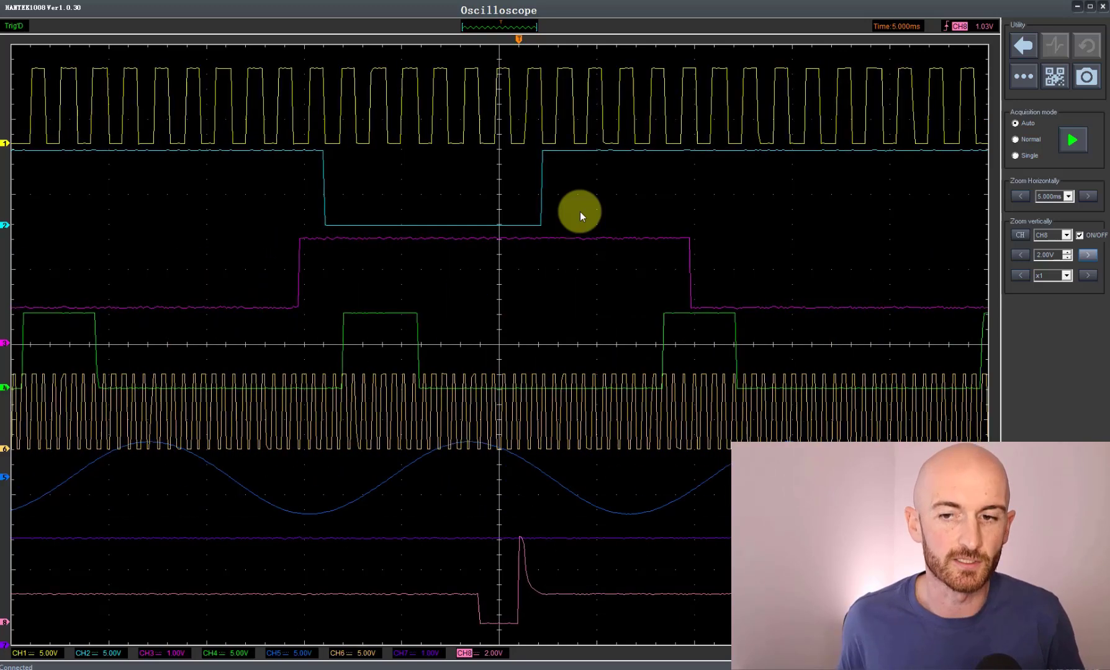
# Widen the timebase to 100 ms then 200 ms per division and stop acquisition
pyautogui.click(1087, 197)
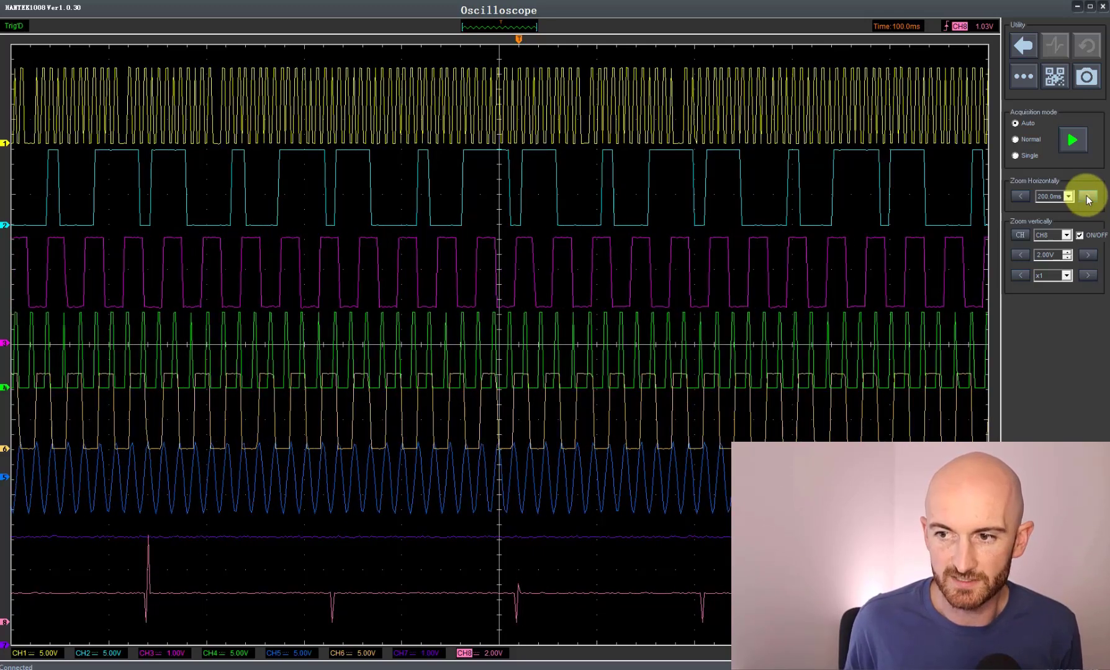
pyautogui.click(1087, 197)
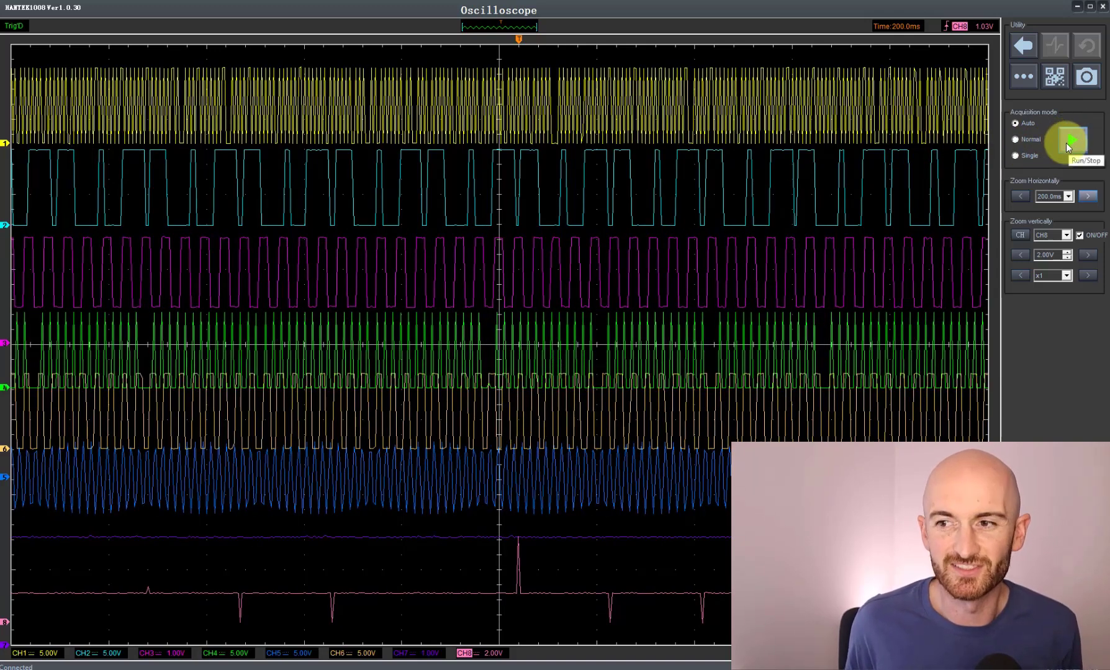
pyautogui.click(1065, 140)
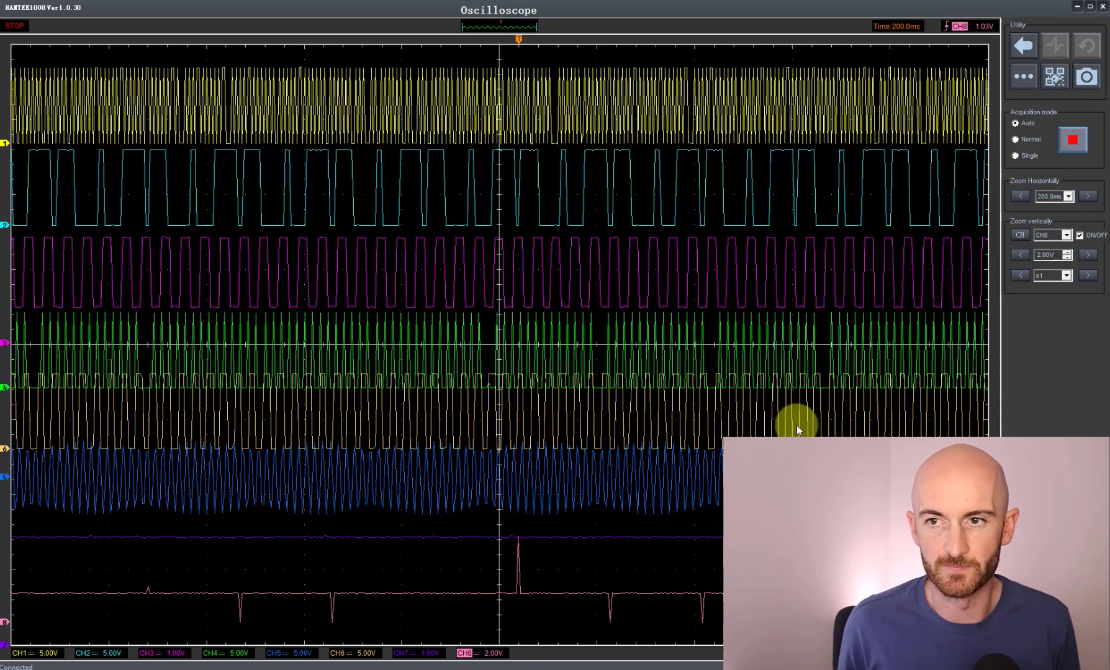
# Drag the CH5 and CH6 traces lower into separate bands
pyautogui.moveTo(5, 478); pyautogui.dragTo(8, 539)
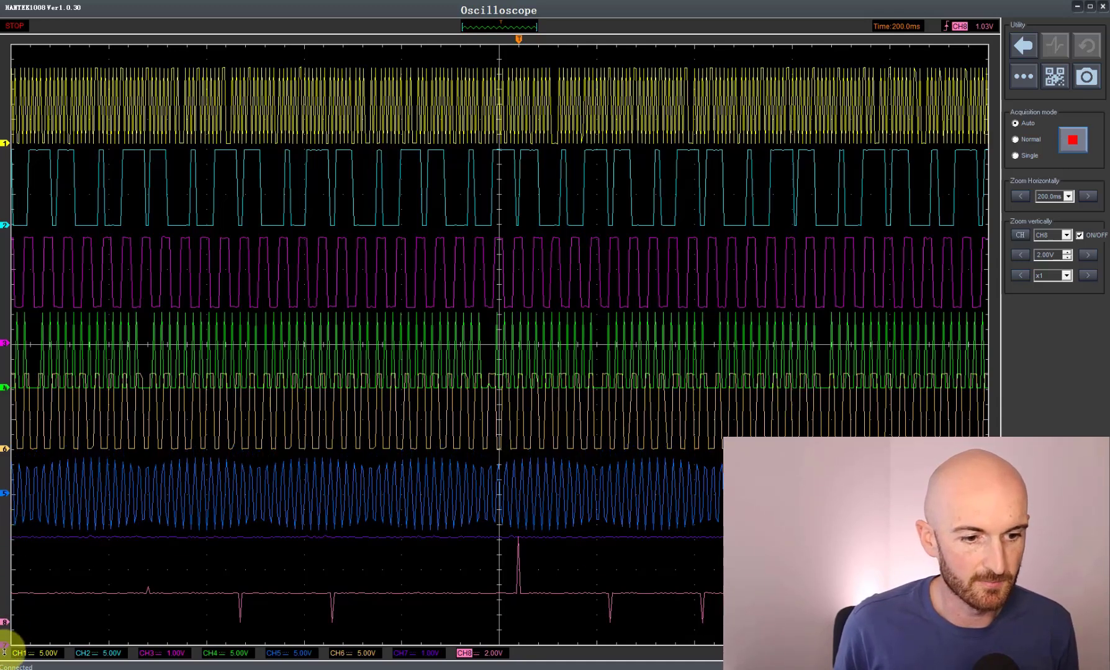
pyautogui.moveTo(5, 449); pyautogui.dragTo(227, 465)
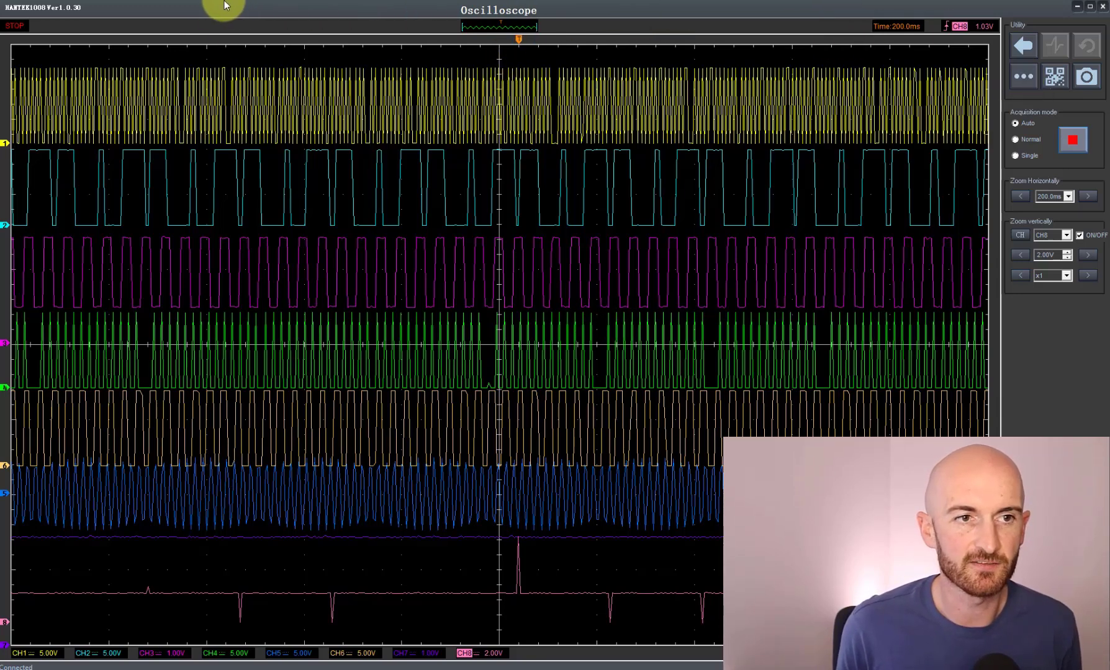
# Turn on the program toolbar from the main menu's View options
pyautogui.click(1022, 77)
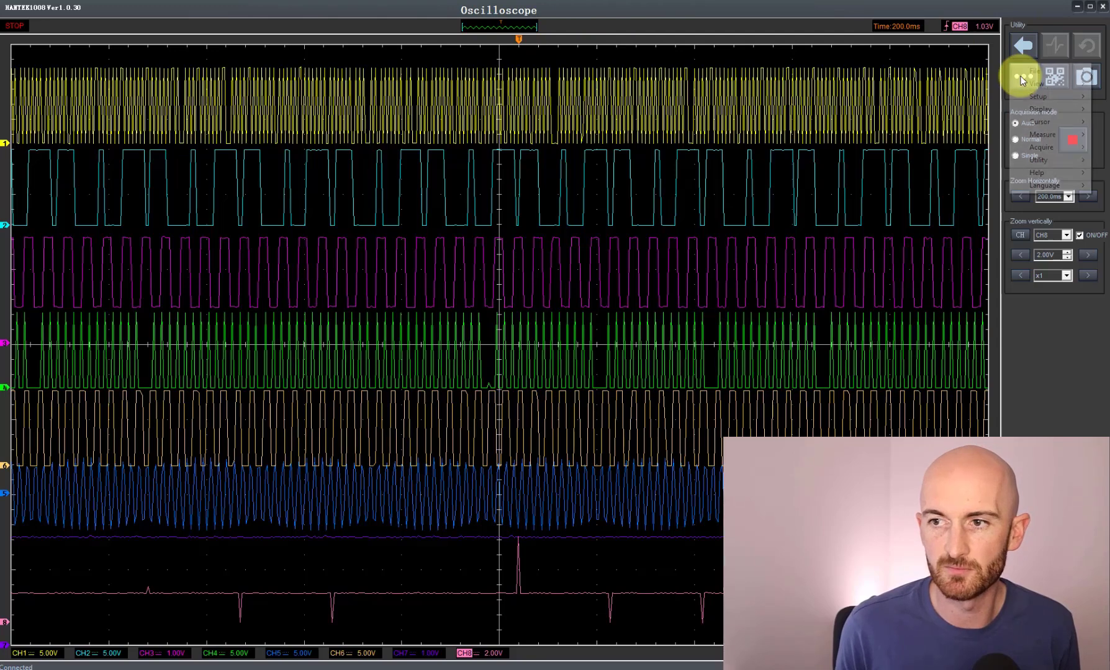
pyautogui.moveTo(1034, 71)
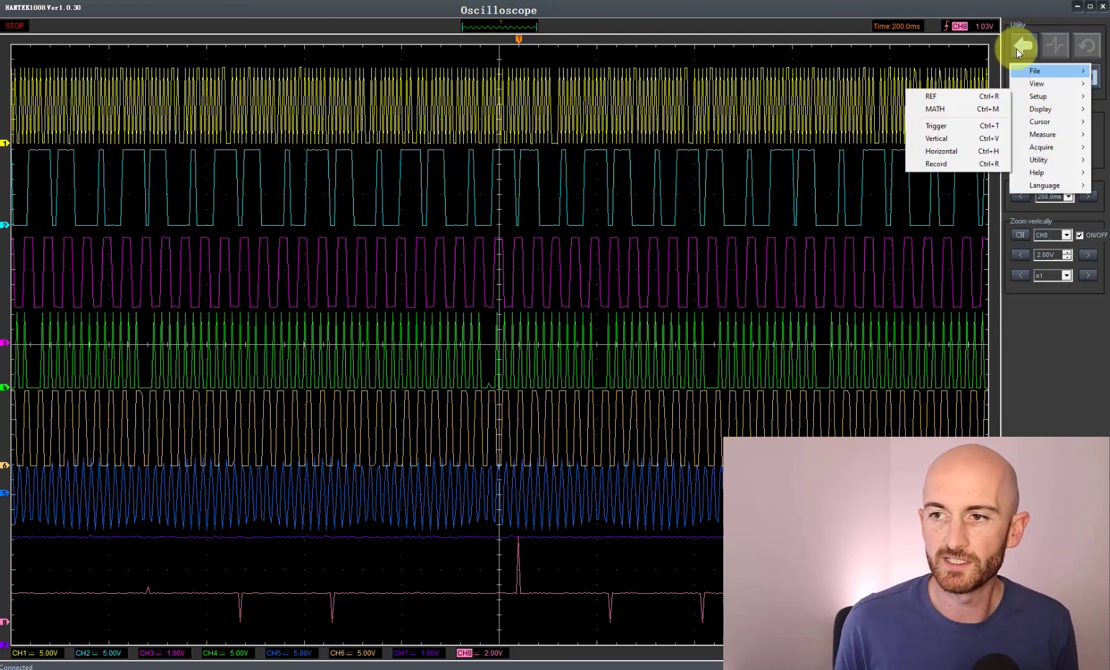
pyautogui.moveTo(1043, 100)
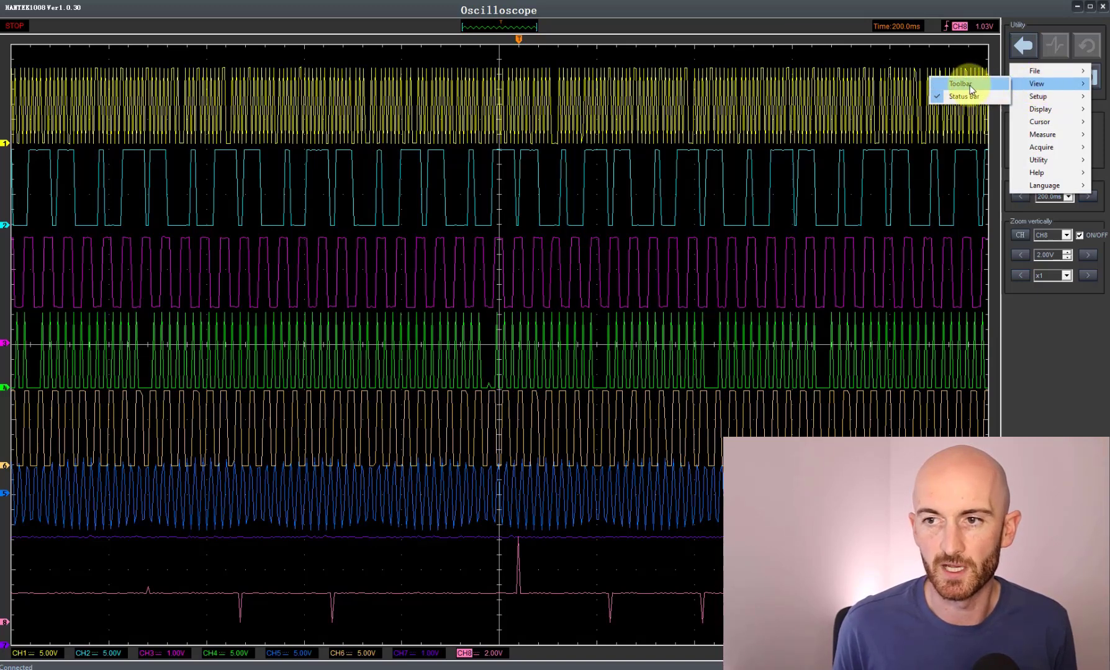
pyautogui.click(972, 87)
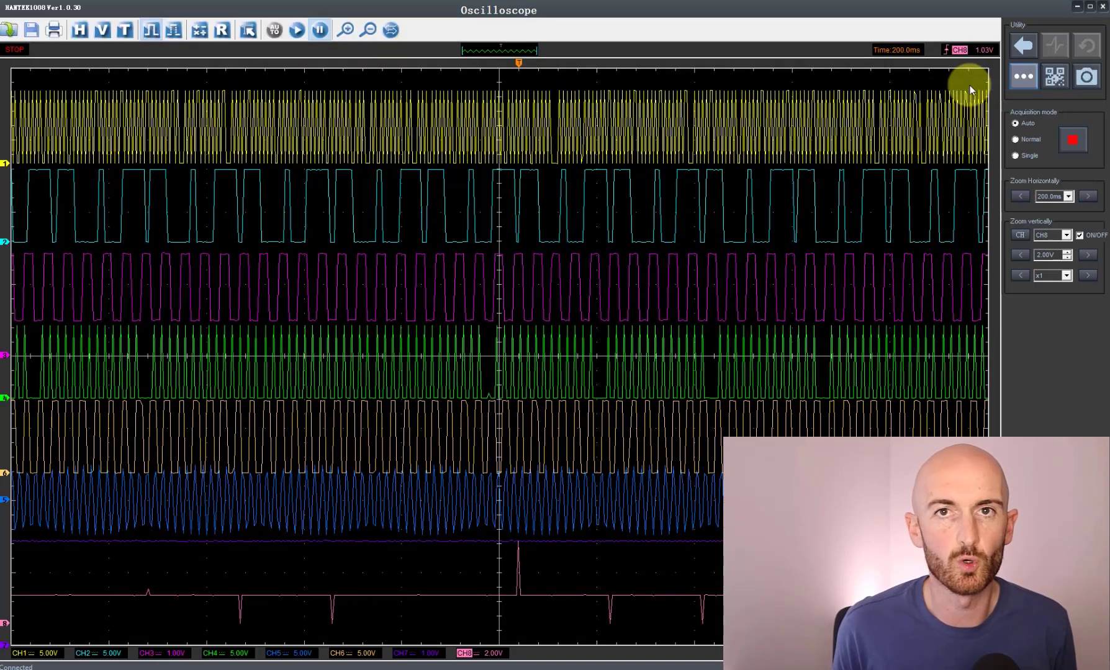
# Zoom the time base in to 100 ms, then 50 ms, with the Zoom In tool
pyautogui.click(348, 31)
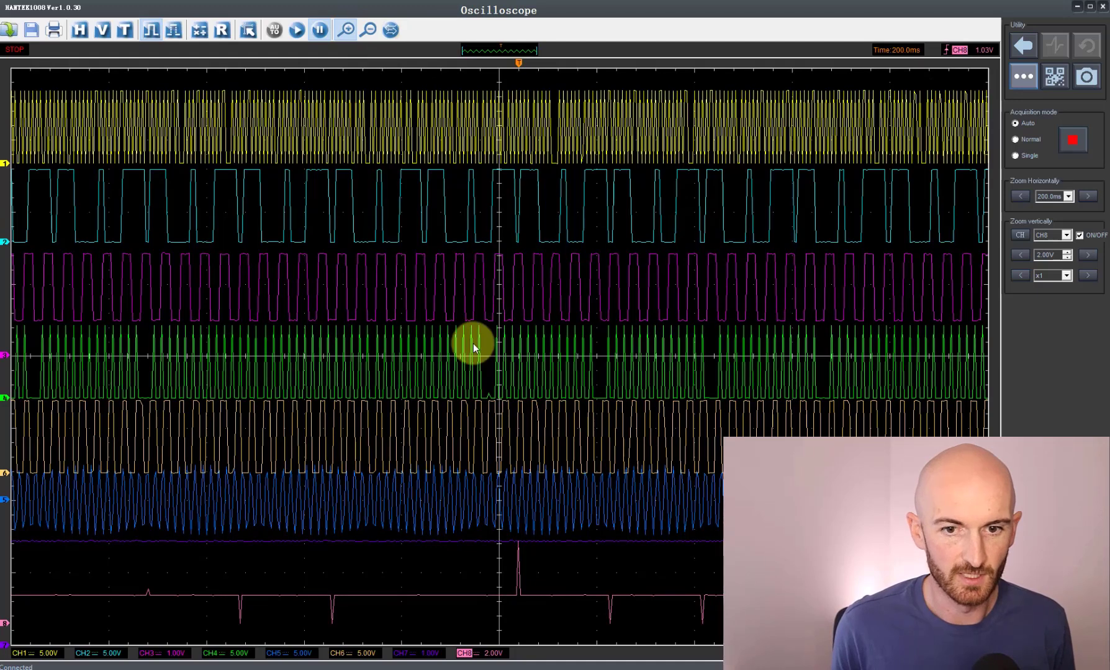
pyautogui.click(527, 372)
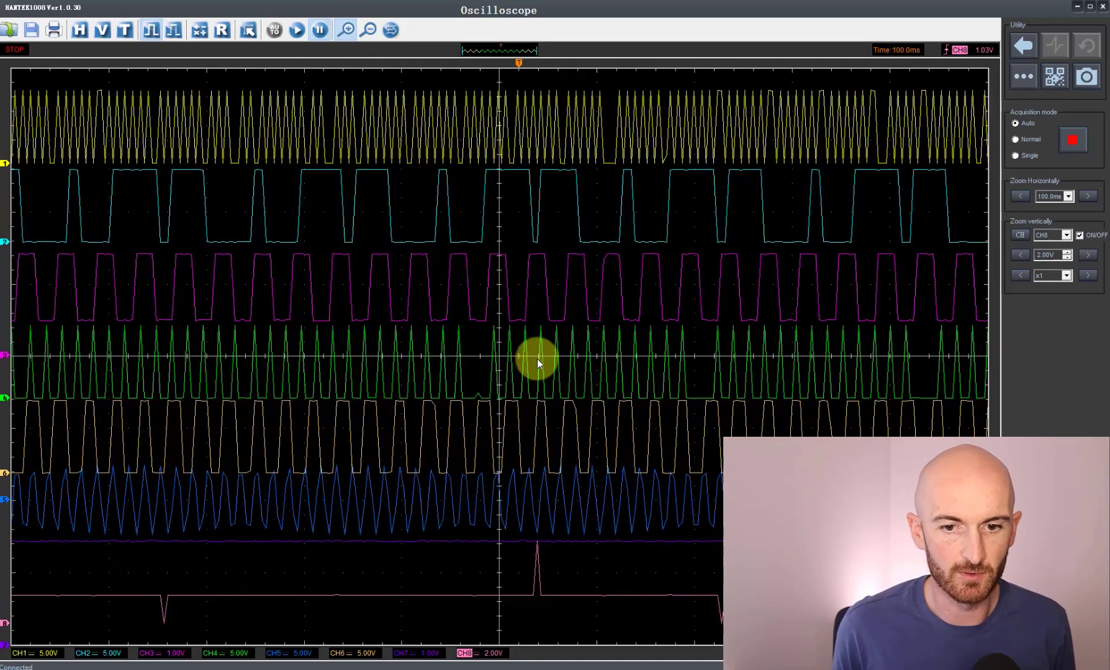
pyautogui.click(539, 360)
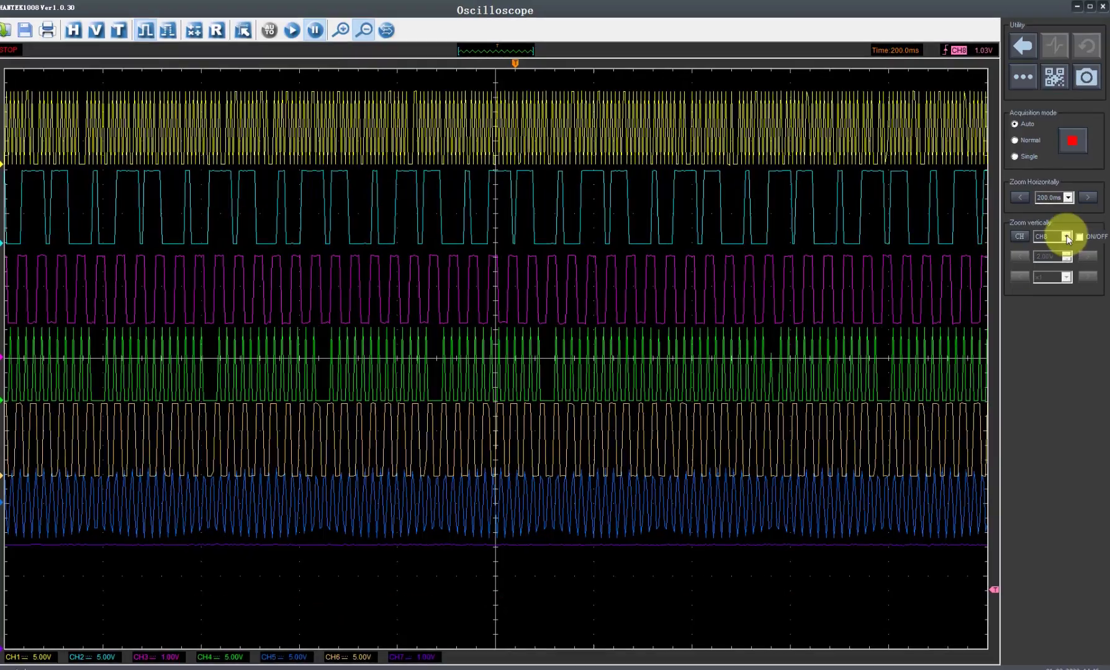
# Switch off the CH7 and CH6 traces and move the CH1 trace down to mid-screen
pyautogui.click(1066, 237)
pyautogui.click(1046, 295)
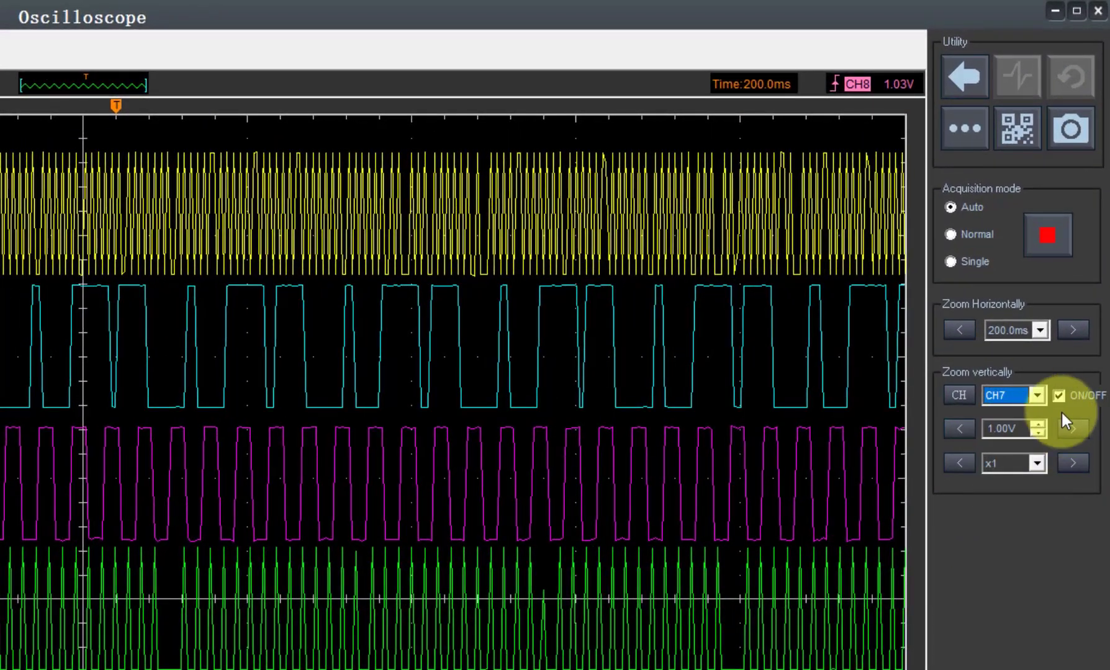
pyautogui.click(1058, 394)
pyautogui.click(1037, 396)
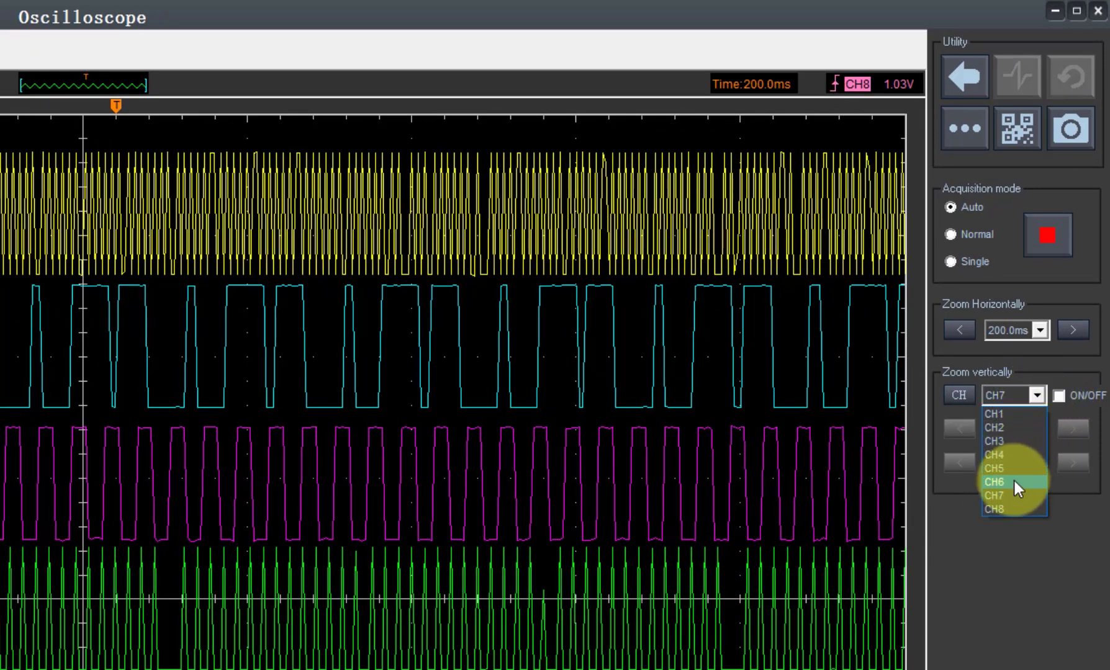
pyautogui.click(1012, 481)
pyautogui.click(1058, 395)
pyautogui.click(1037, 396)
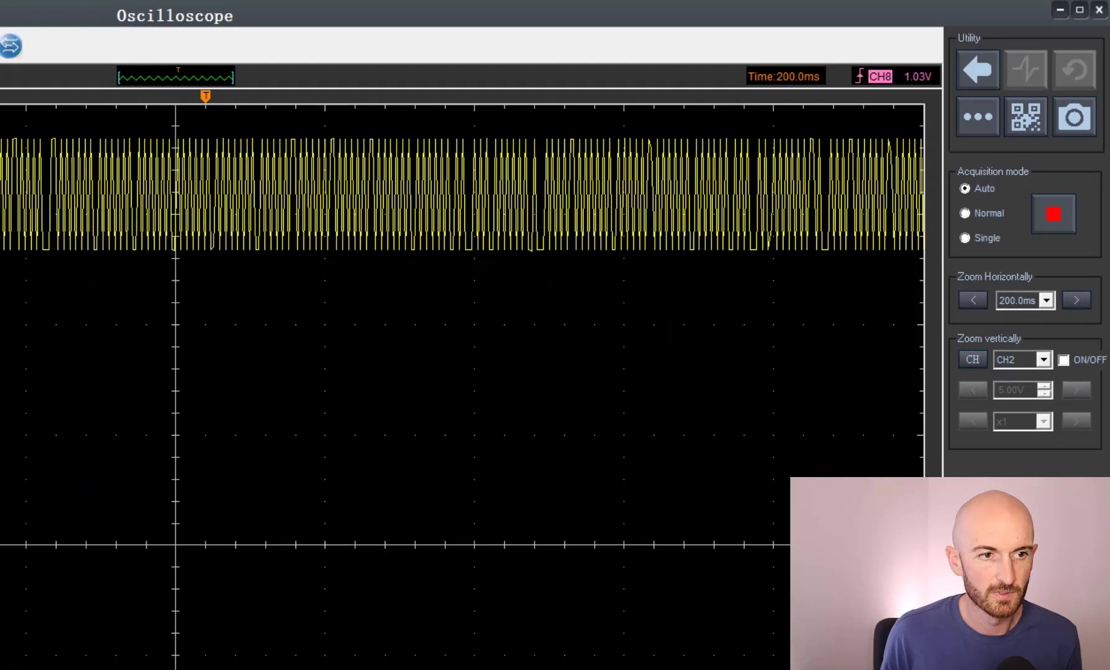
pyautogui.moveTo(8, 202); pyautogui.dragTo(3, 348)
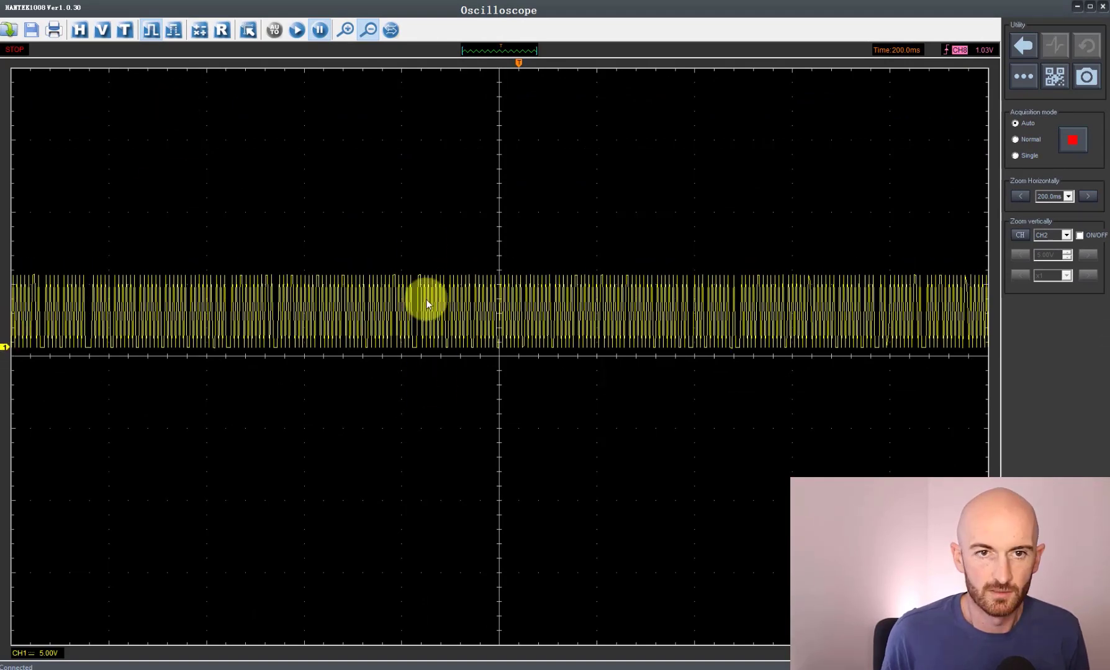
# Zoom the CH1 trace in with the Zoom In tool, then return to 200 ms
pyautogui.click(347, 31)
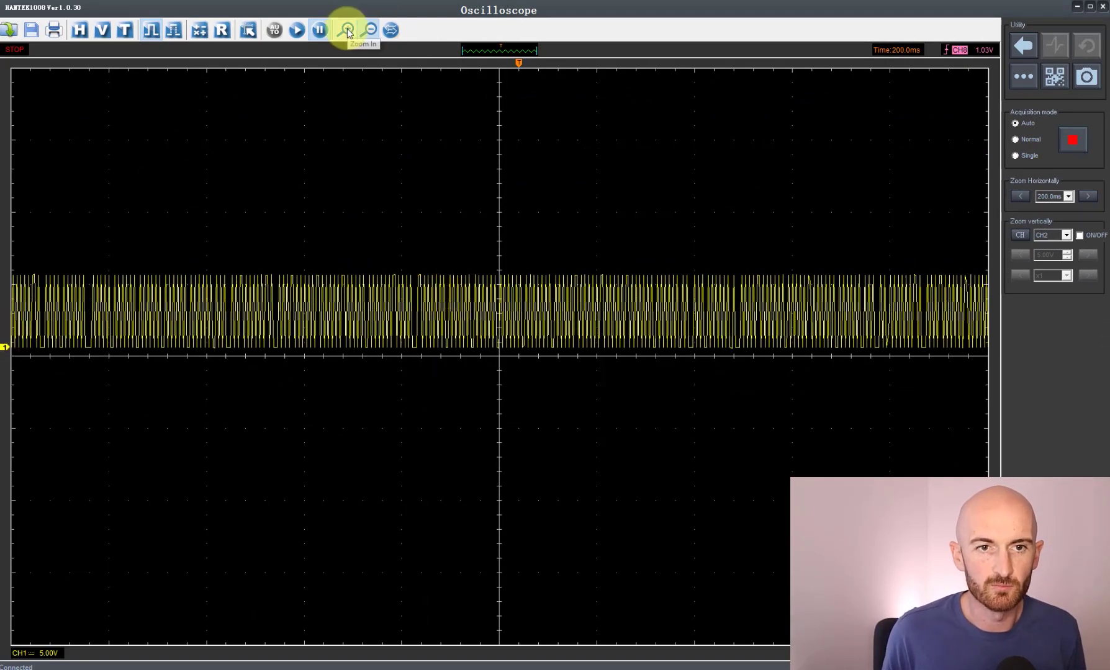
pyautogui.click(496, 303)
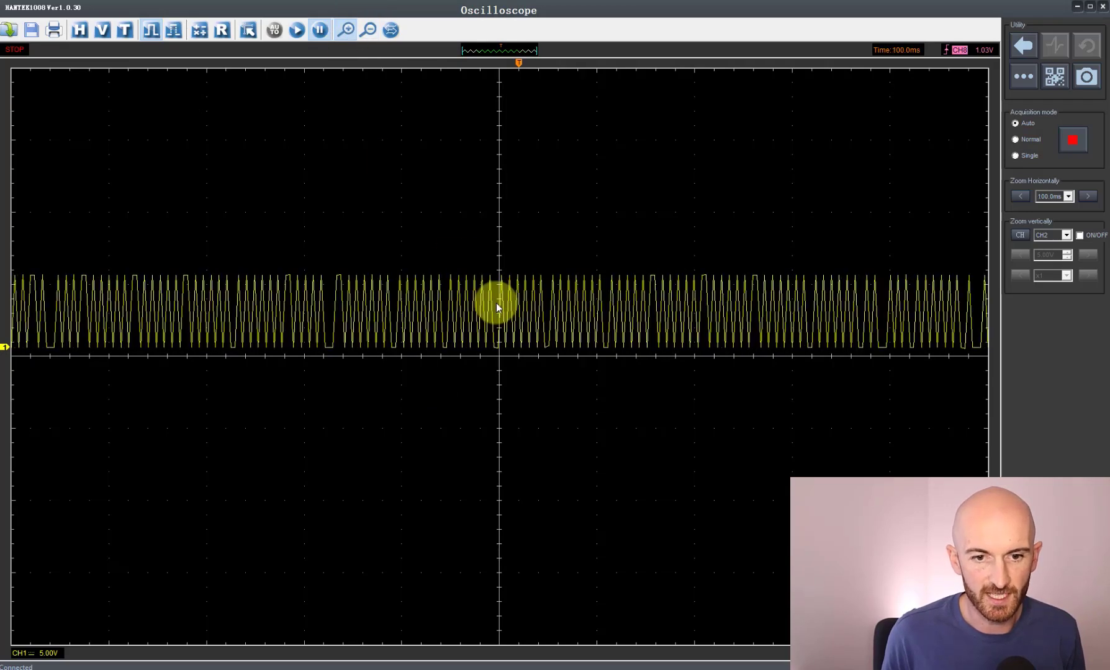
pyautogui.click(496, 303)
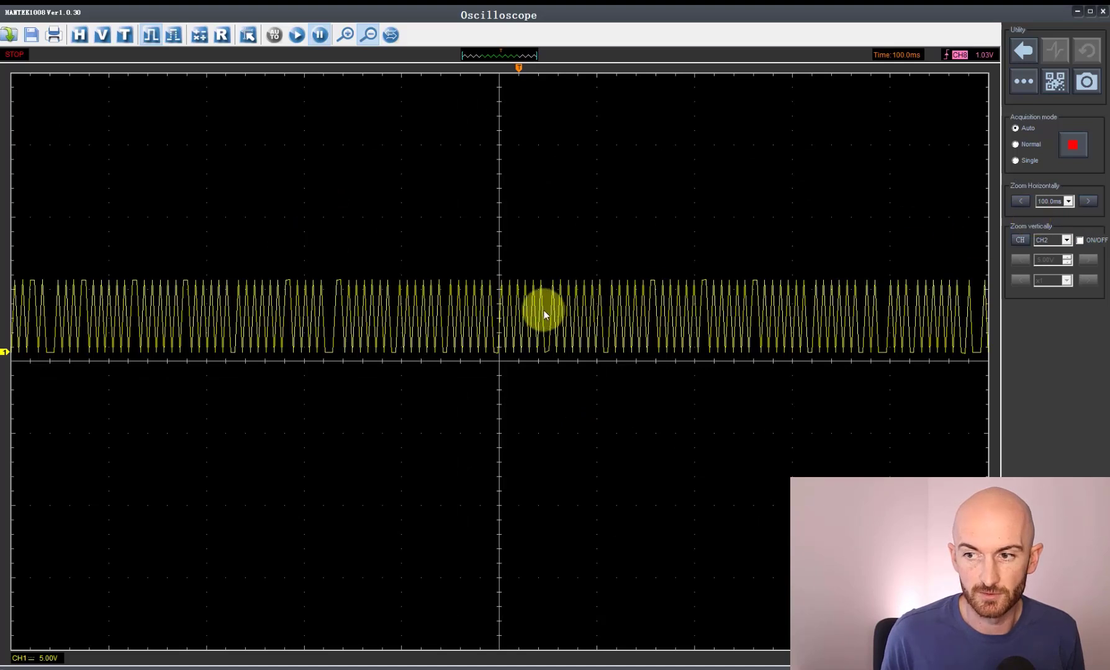
pyautogui.click(541, 301)
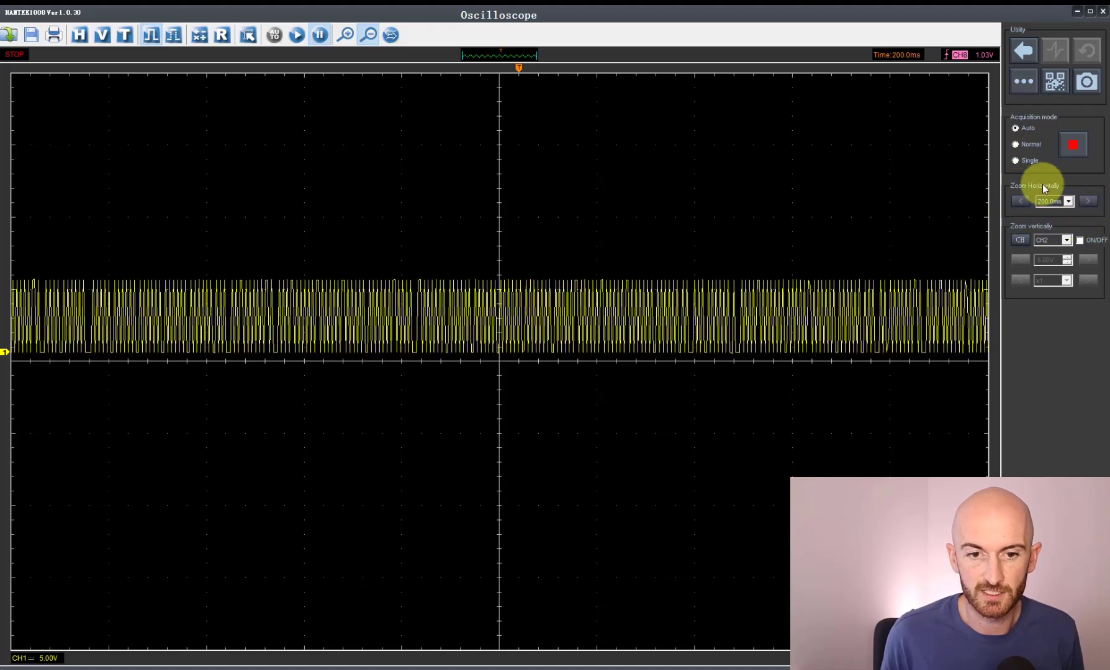
# Capture a fresh frozen CH1 trace and zoom in to a 20 ms time base
pyautogui.click(1074, 147)
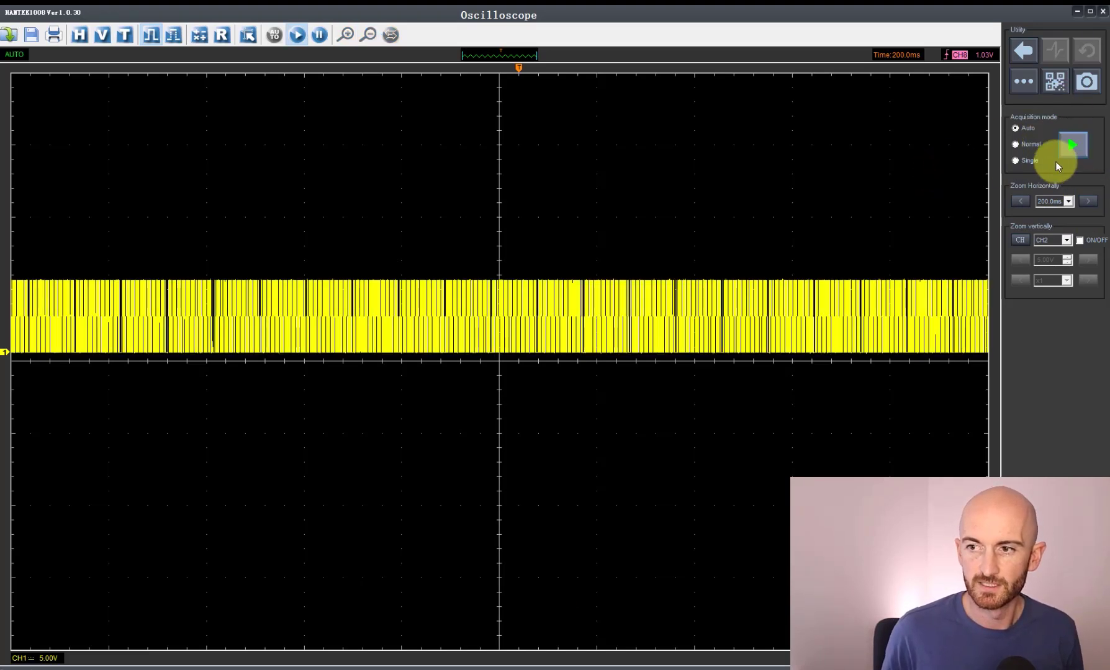
pyautogui.click(1072, 144)
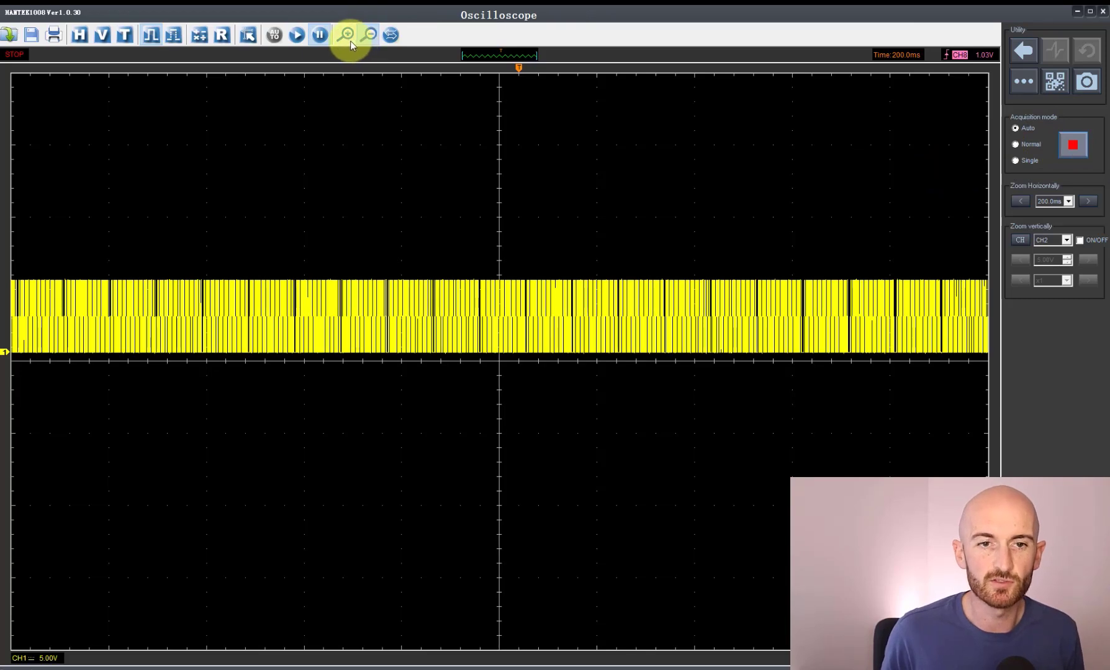
pyautogui.click(498, 315)
pyautogui.click(493, 323)
pyautogui.click(494, 323)
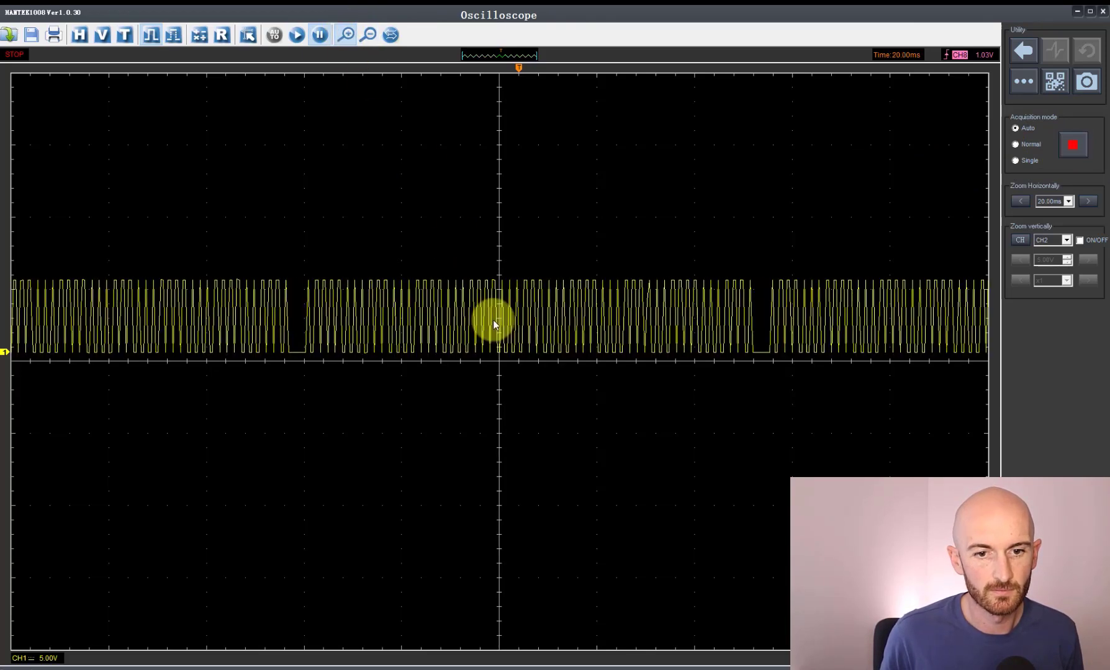